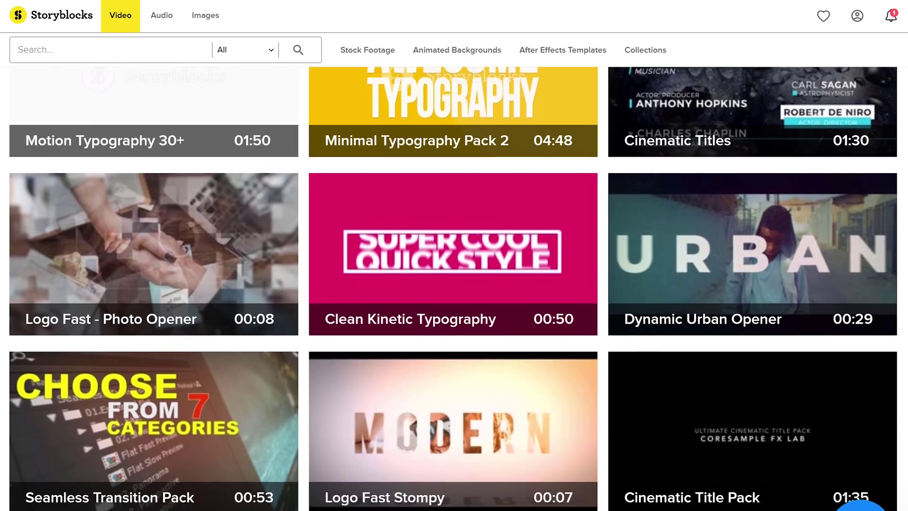
Create a new 3840×2350 sequence named Reflection Transition.
scroll(454, 283, "down", 6)
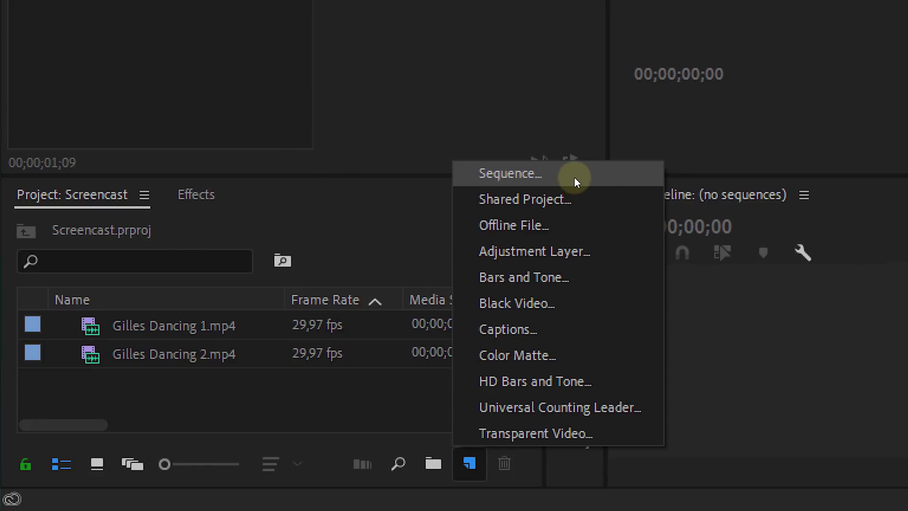
left_click(575, 177)
left_click(448, 131)
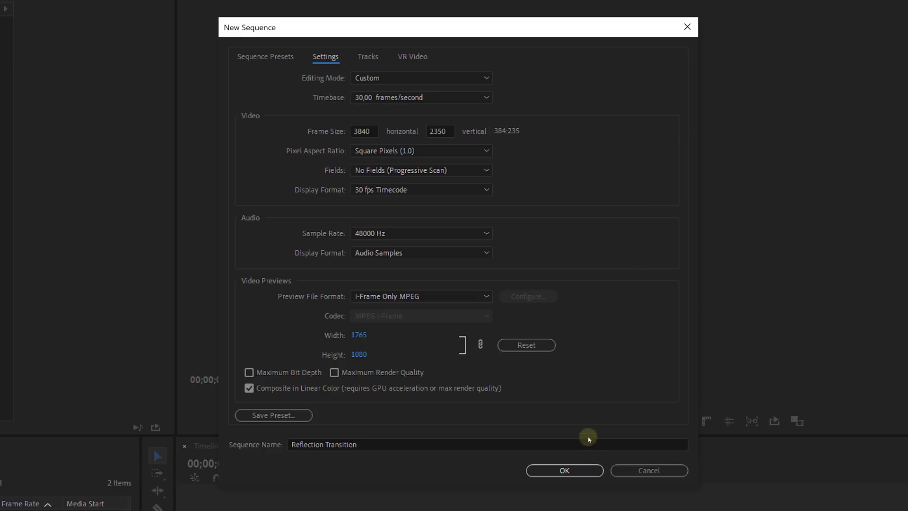
left_click(564, 470)
Place Gilles Dancing 1.mp4 on V1 and Gilles Dancing 2.mp4 on V2, then nudge the upper clip slightly later.
left_click_drag(229, 331, 853, 353)
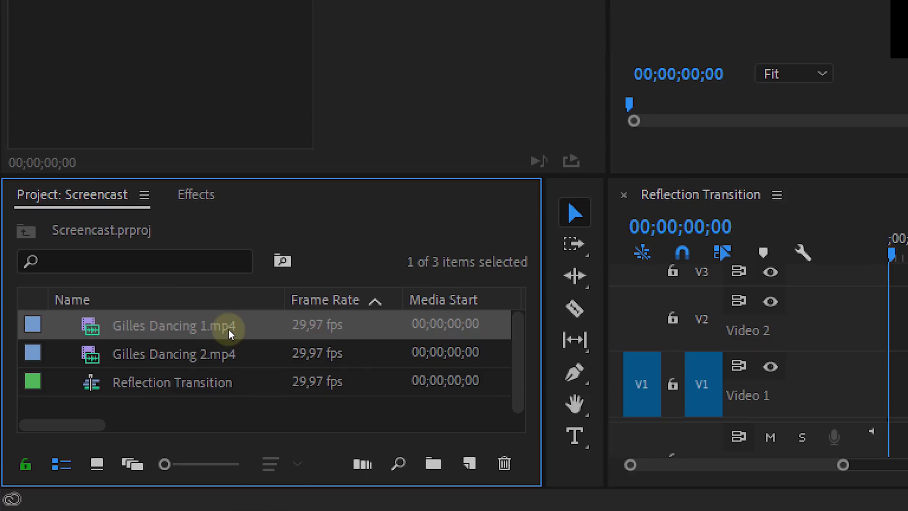
left_click_drag(455, 352, 467, 369)
left_click_drag(47, 352, 394, 326)
left_click(361, 336)
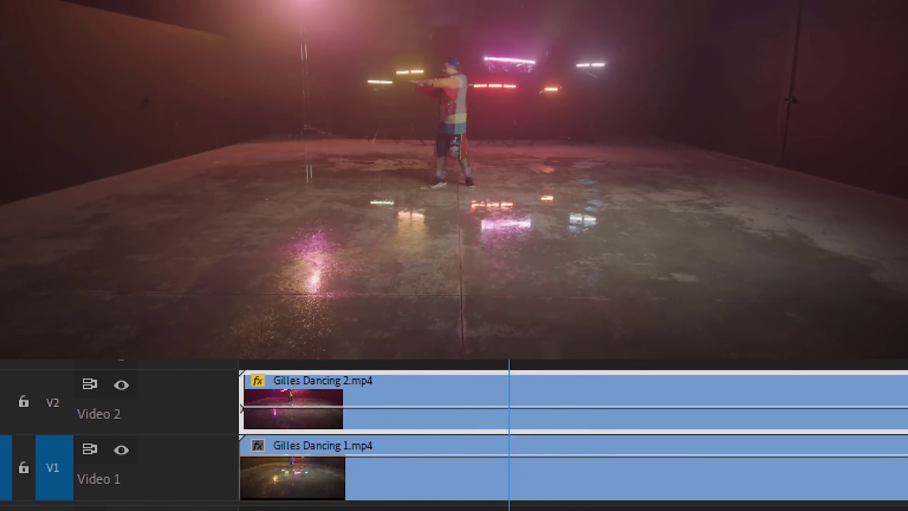
key("j")
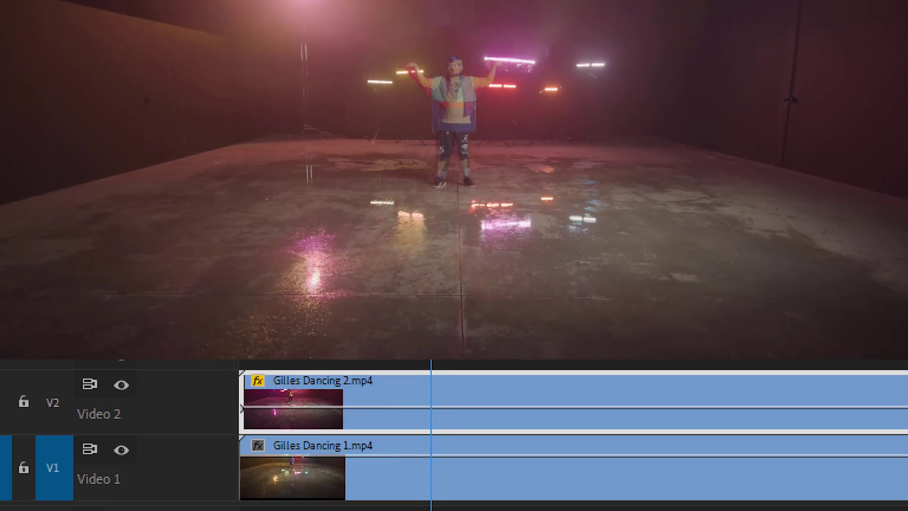
key("alt+Right")
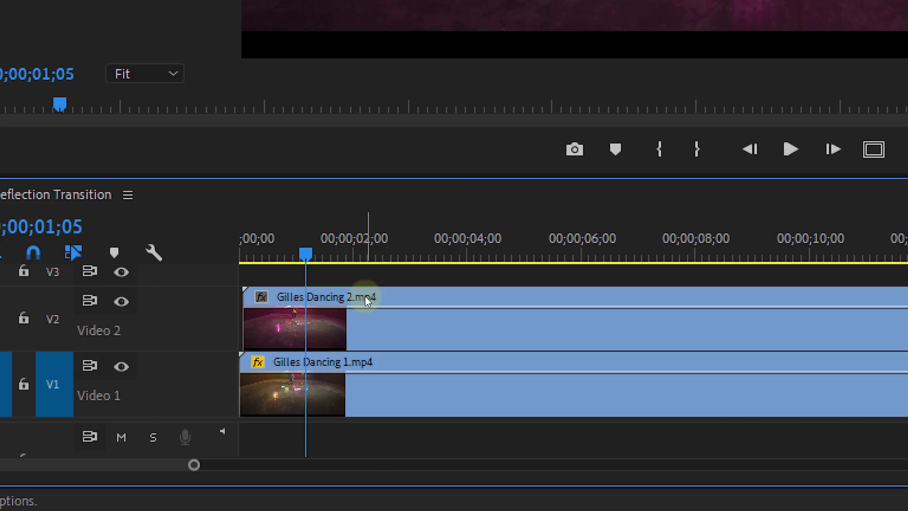
Rotate the V2 clip 180°, set its opacity to 50%, and flip it horizontally.
left_click(365, 296)
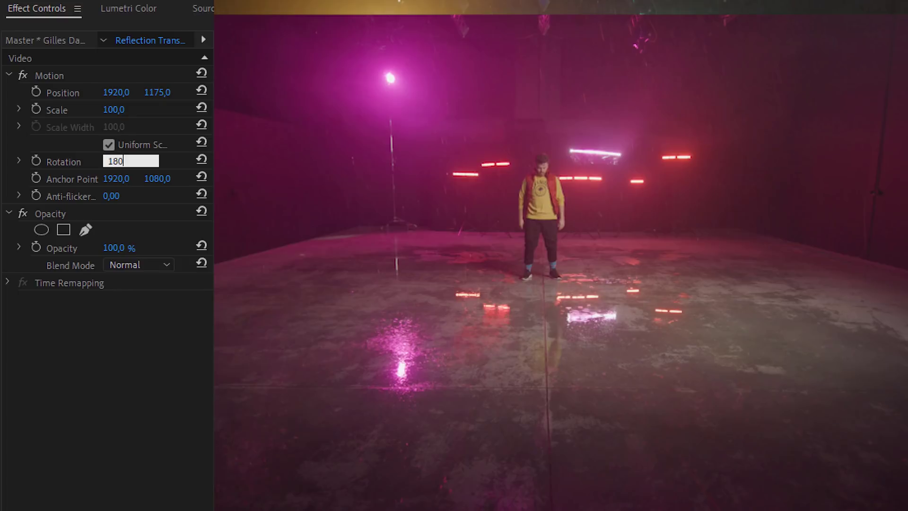
key("Return")
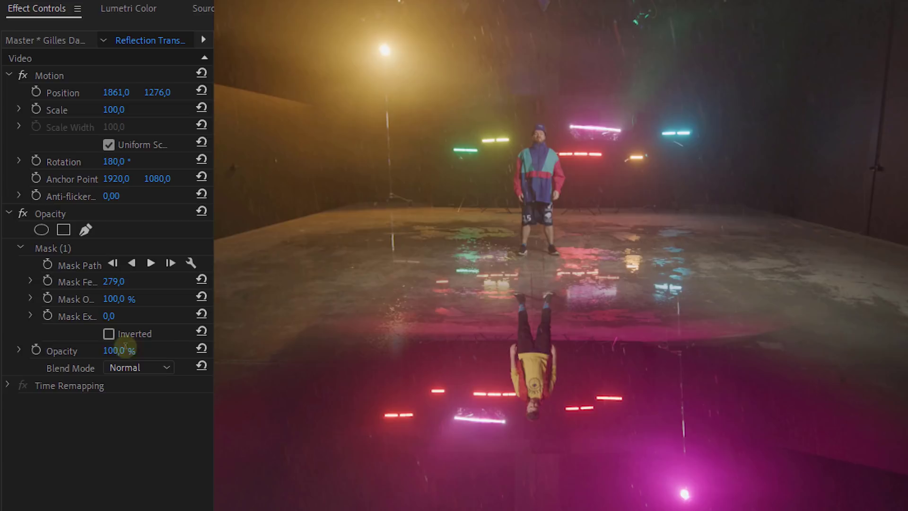
left_click(119, 350)
type("50")
key("Return")
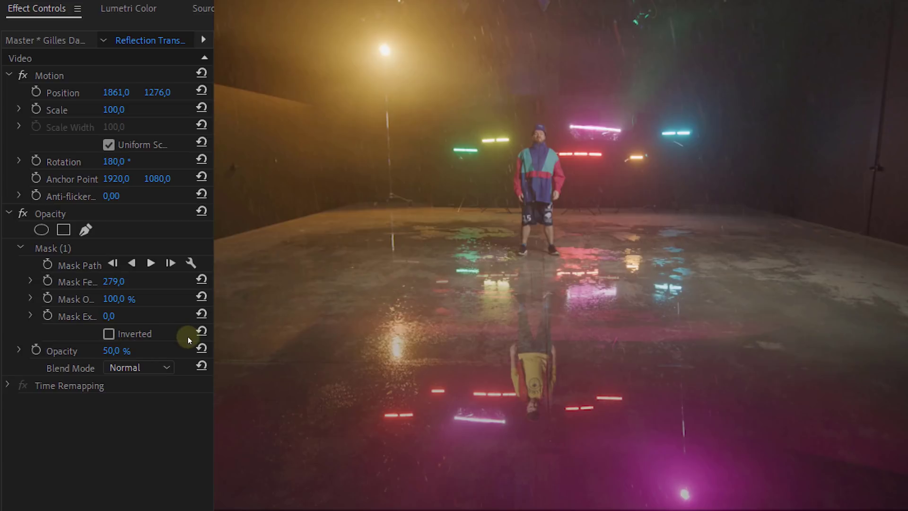
left_click(23, 403)
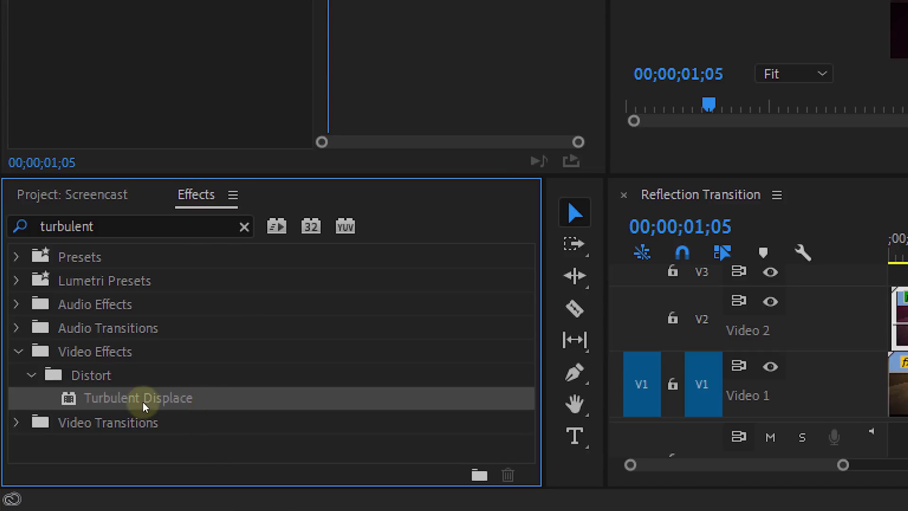
Apply Turbulent Displace to the V2 reflection clip and lower its Amount.
left_click_drag(223, 402, 907, 302)
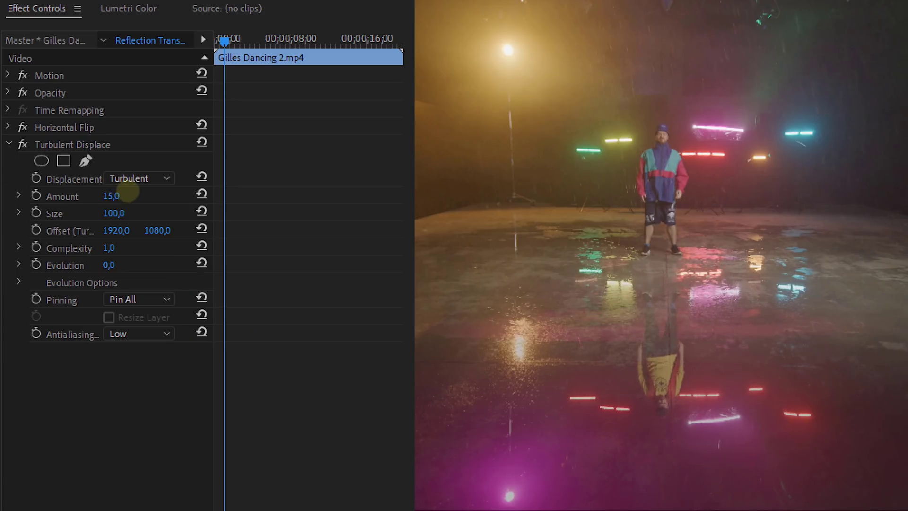
mouse_move(116, 196)
left_mouse_down()
mouse_move(87, 215)
mouse_move(22, 219)
mouse_move(117, 214)
left_mouse_up()
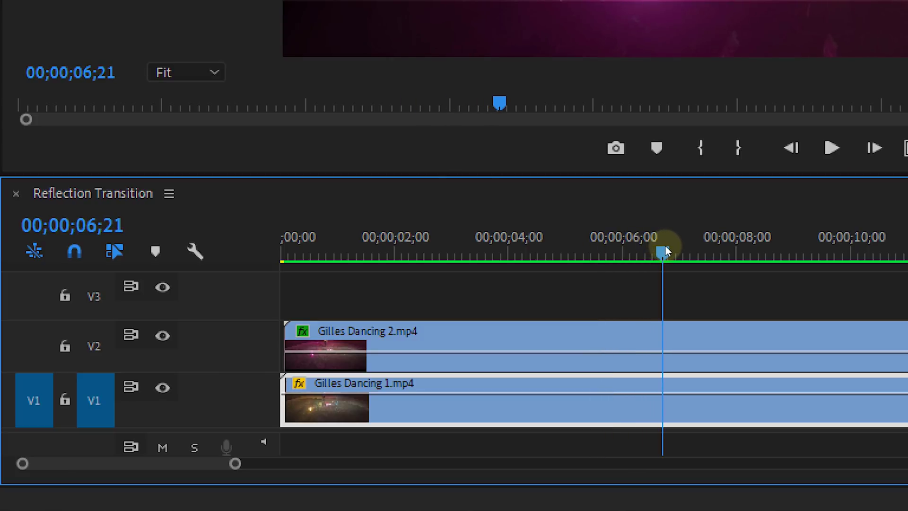
Split Gilles Dancing 1.mp4 at 06;21 and move its second half up to V3.
key("ctrl+k")
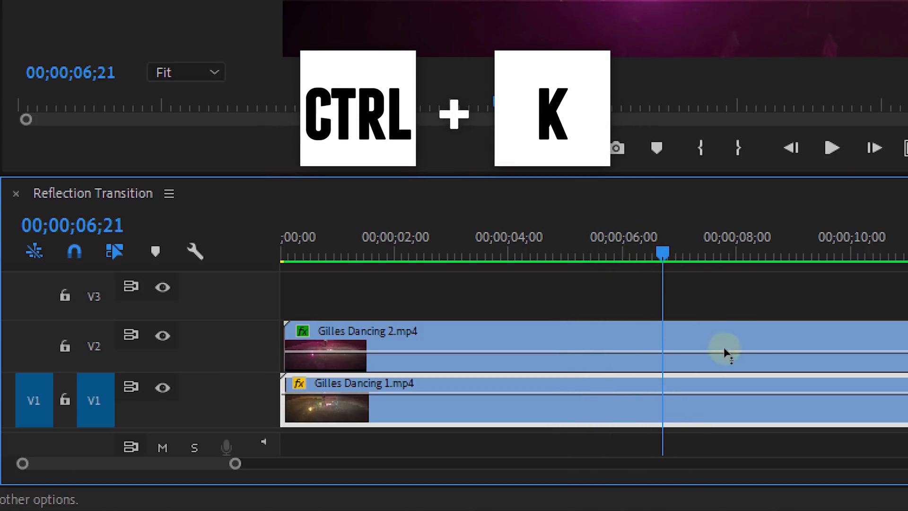
key("ctrl+k")
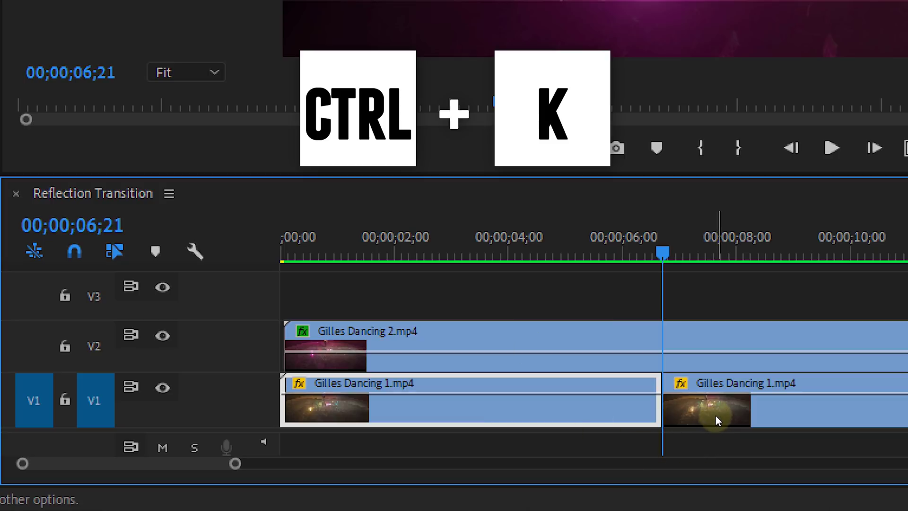
left_click_drag(716, 416, 709, 308)
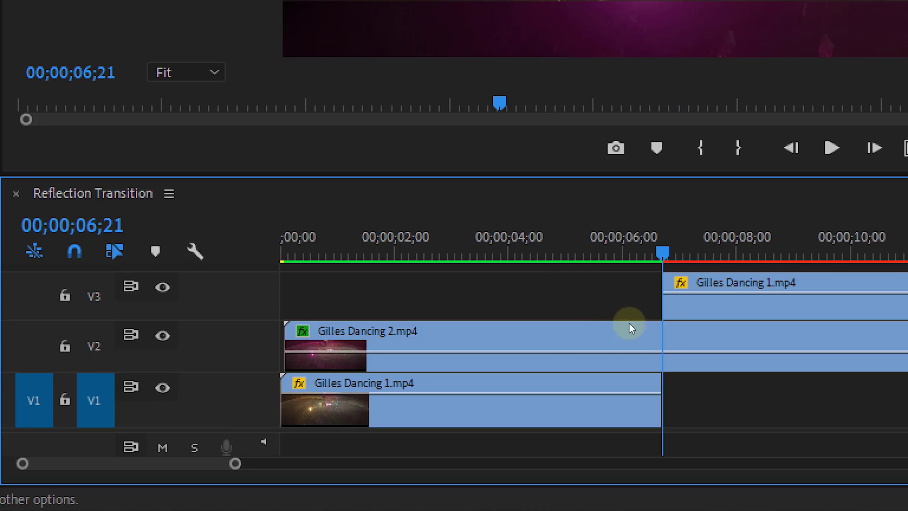
Keyframe the reflection's opacity from 50% to 100%, returning the playhead to the 06;21 cut.
left_click(646, 343)
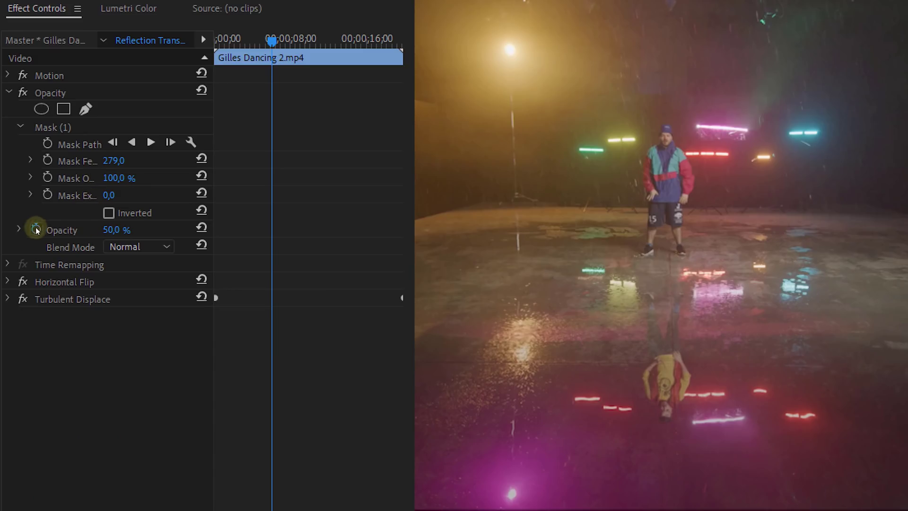
left_click(36, 229)
left_click_drag(272, 42, 284, 42)
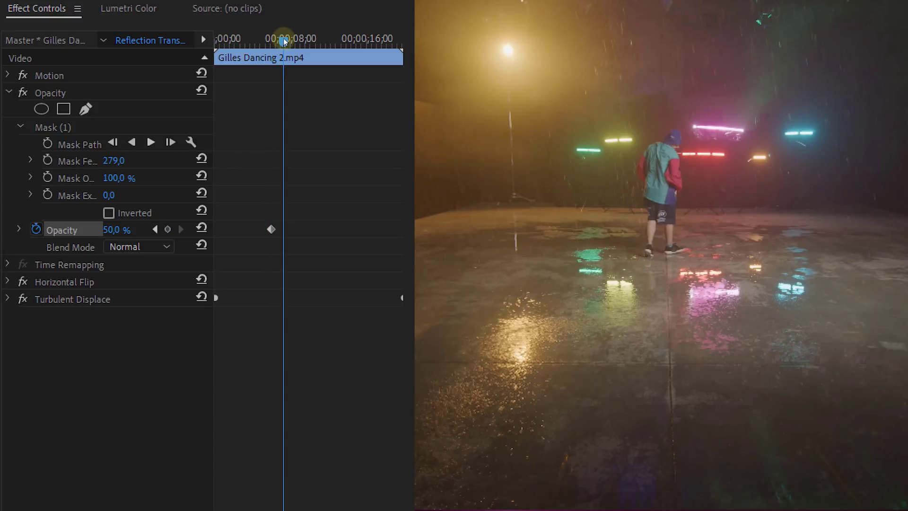
left_click(114, 230)
type("100")
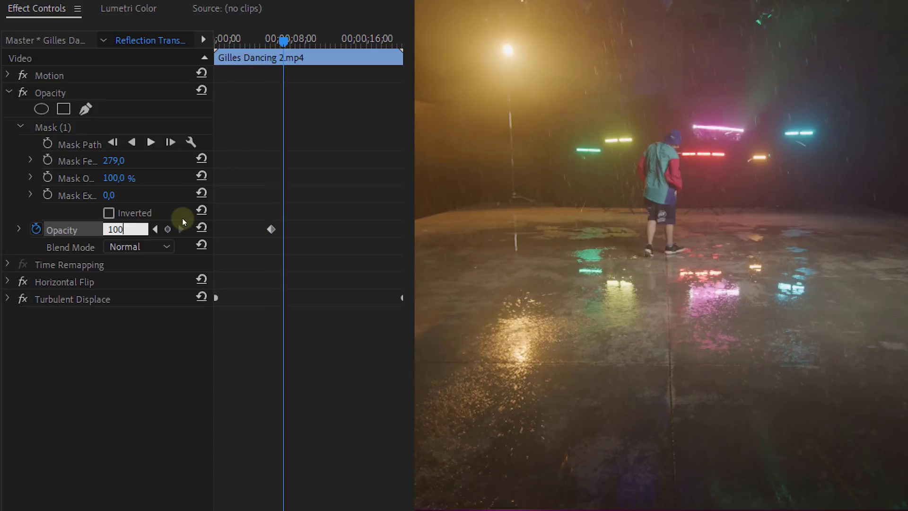
key("Return")
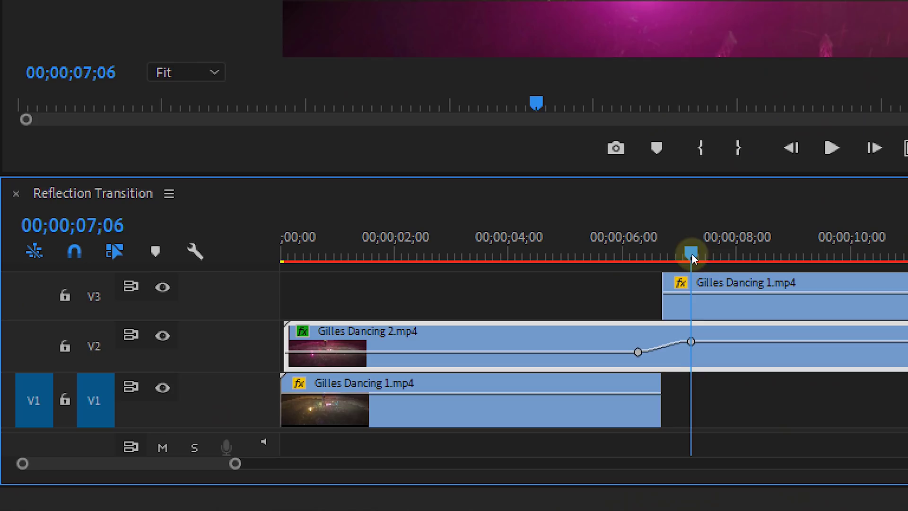
left_click_drag(692, 254, 662, 249)
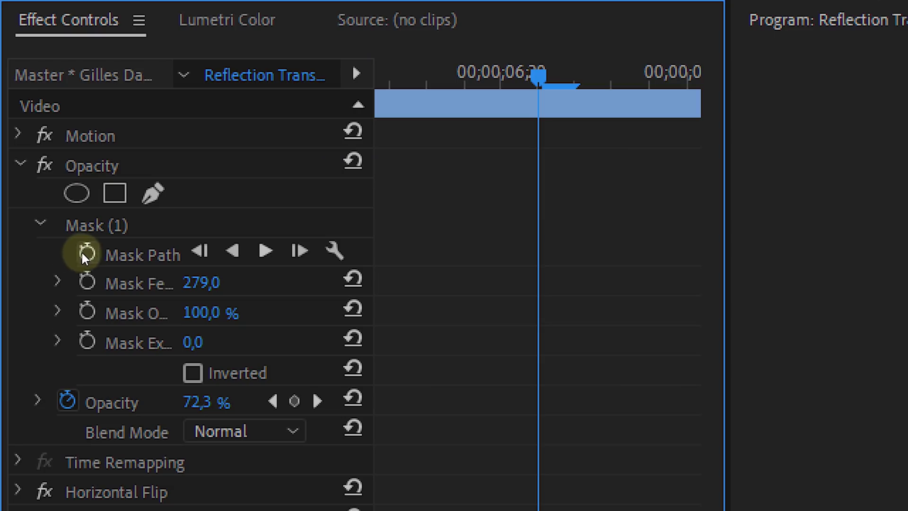
Draw a keyframed mask around the floor area and shift it up and left into place.
left_click(85, 254)
key("Right")
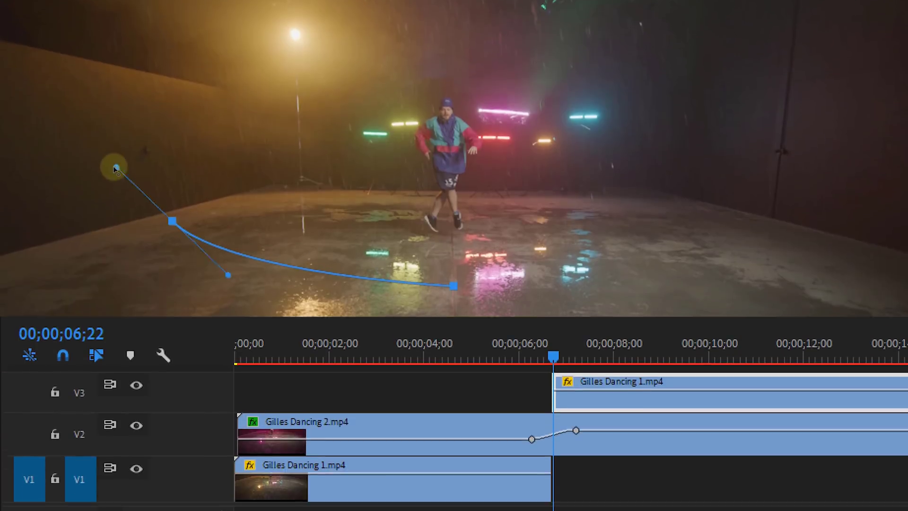
left_click_drag(116, 168, 7, 14)
left_click_drag(698, 252, 612, 269)
left_click(453, 286)
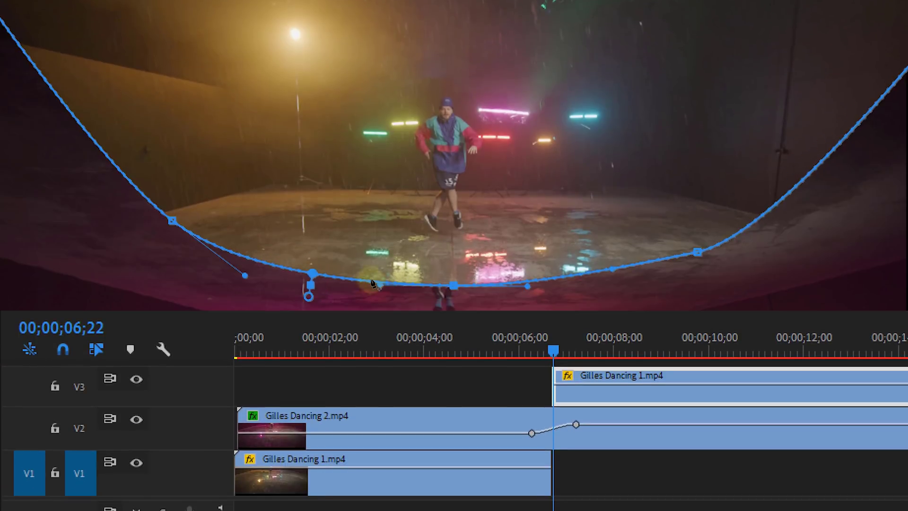
left_click_drag(450, 290, 430, 260)
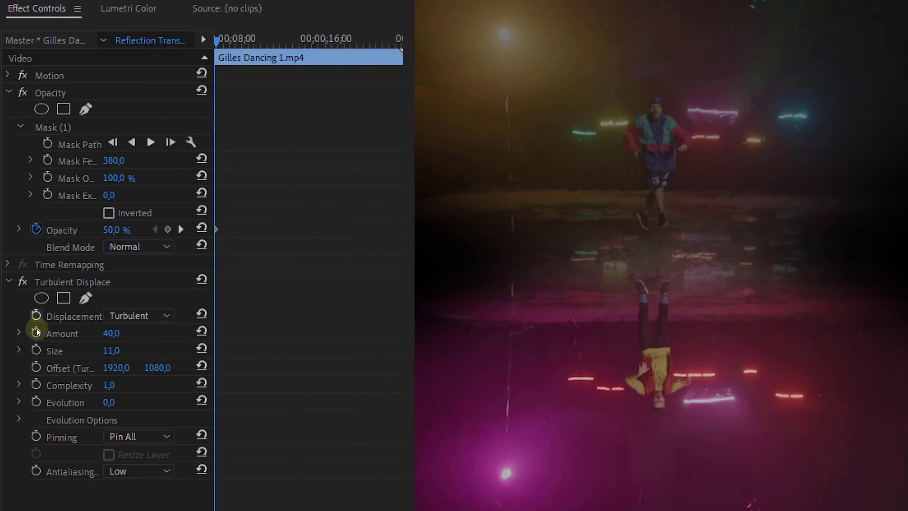
Keyframe Turbulent Displace Amount from 0 to 40 across the clip.
left_click(36, 332)
type("0")
key("Return")
left_click_drag(218, 41, 237, 53)
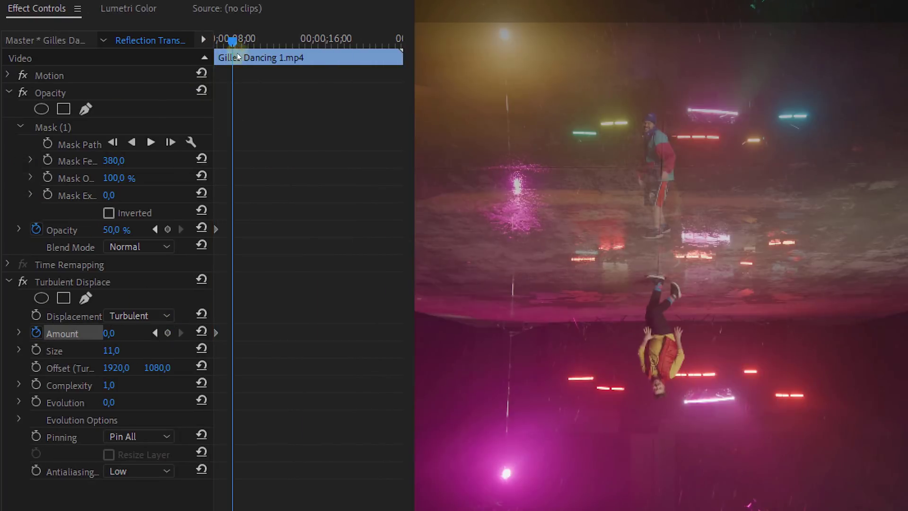
left_click(109, 333)
type("40")
key("Return")
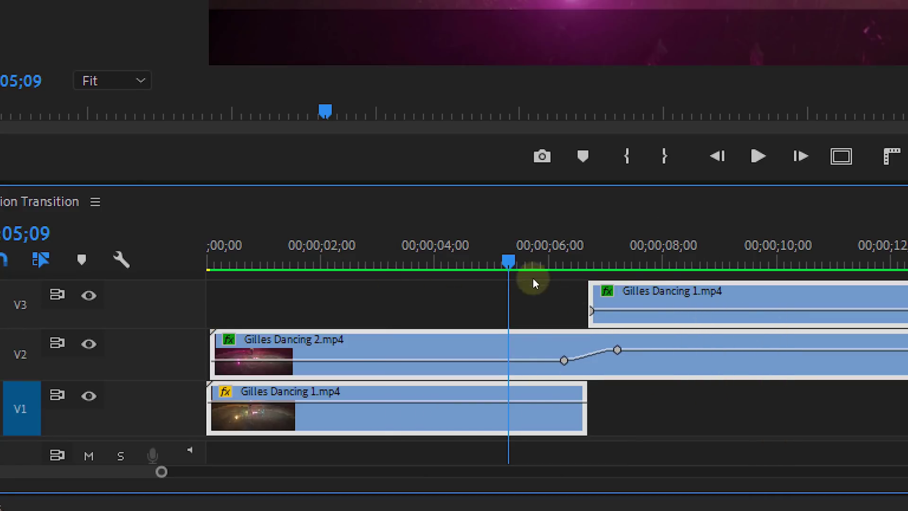
Add a marker at the cut, nest all three clips as All Clips, and open its sequence settings.
left_click_drag(524, 261, 587, 248)
key("m")
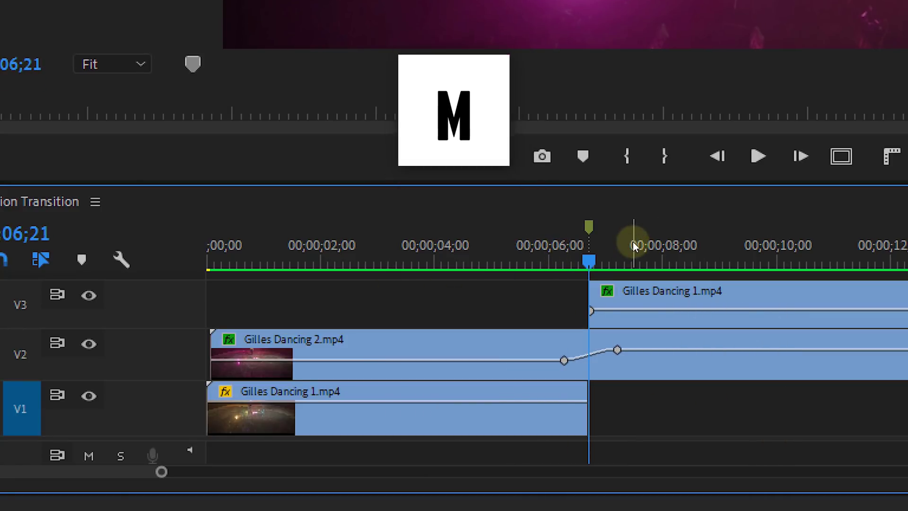
left_click_drag(659, 278, 476, 402)
right_click(474, 357)
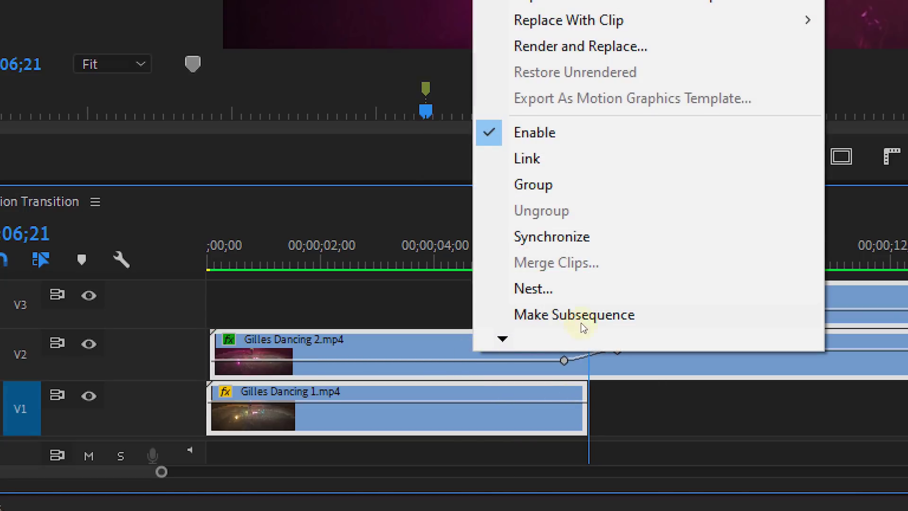
left_click(678, 290)
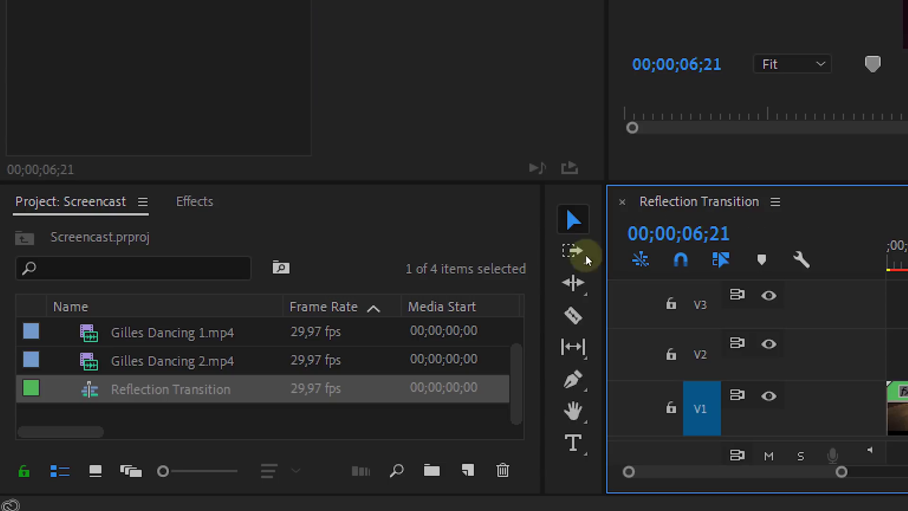
right_click(174, 395)
left_click(361, 125)
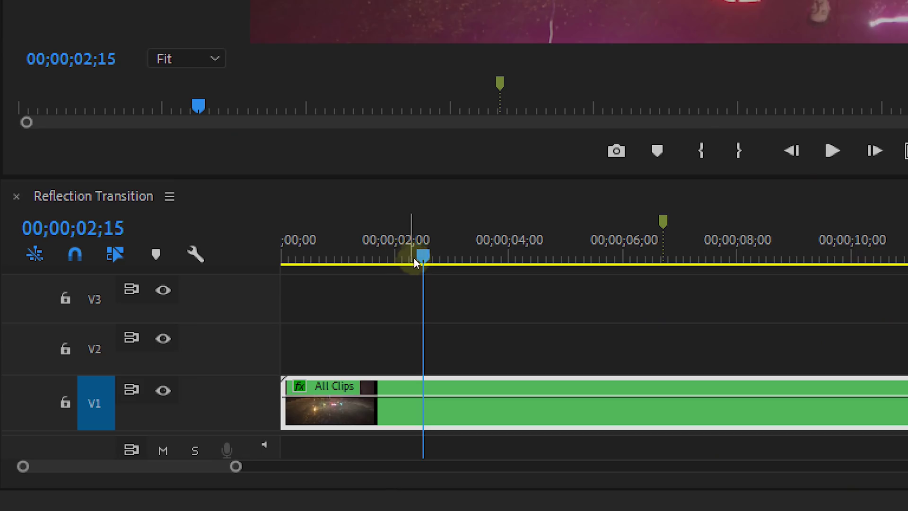
A few frames before the cut, set starting keyframes for Position, Scale and Rotation.
left_click_drag(413, 258, 661, 242)
key("Left")
key("Left")
key("Left")
key("Left")
key("Left")
key("Left")
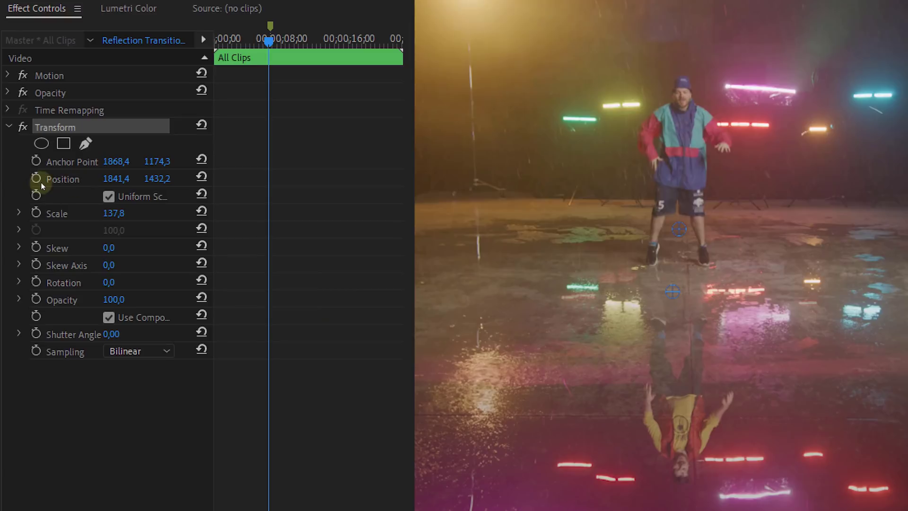
left_click(36, 177)
left_click(36, 213)
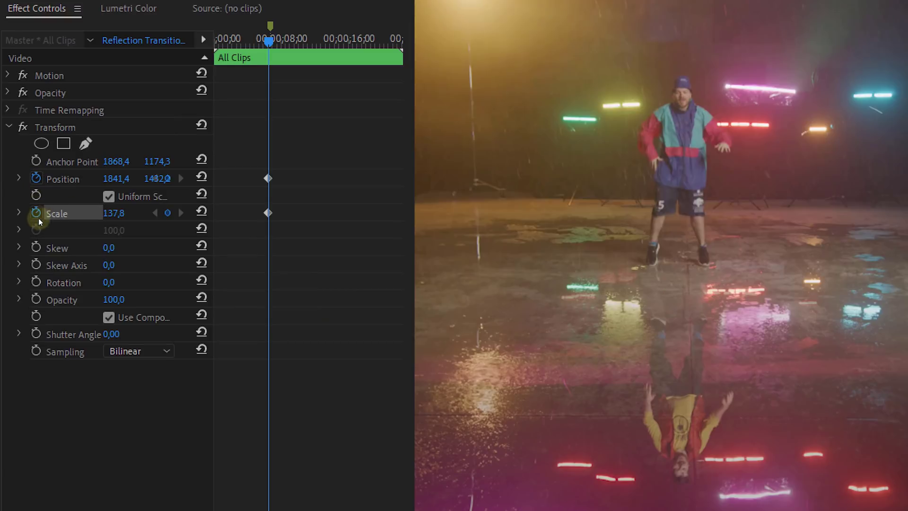
left_click(35, 283)
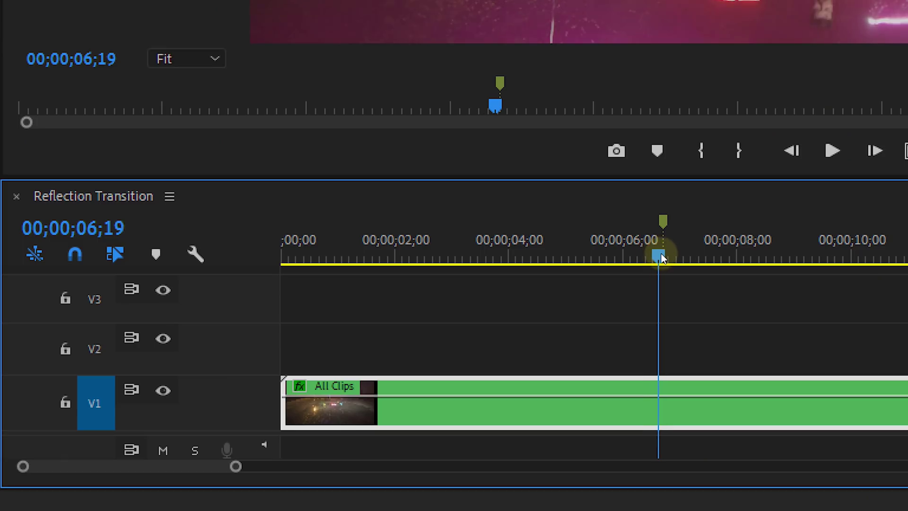
A few frames past the cut, enter 182,7 for the new keyframe and shift Position to realign the picture.
left_click_drag(658, 253, 687, 255)
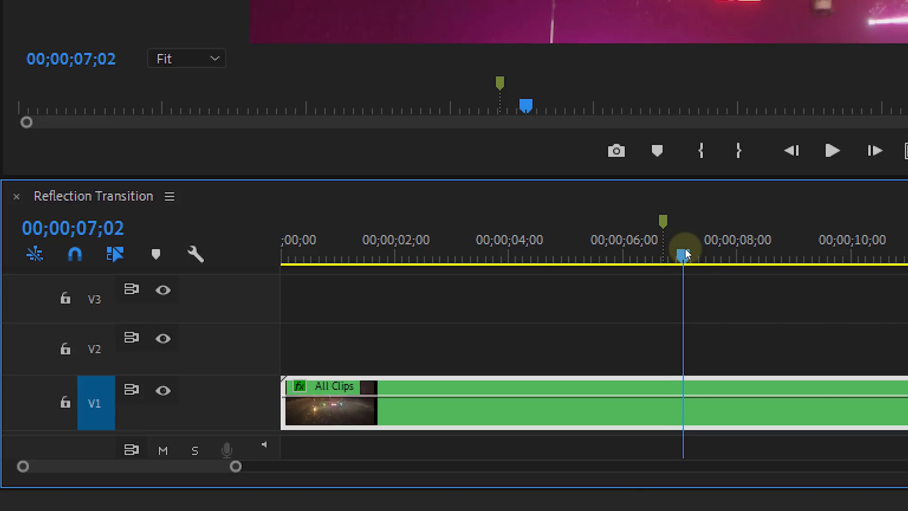
left_click(167, 213)
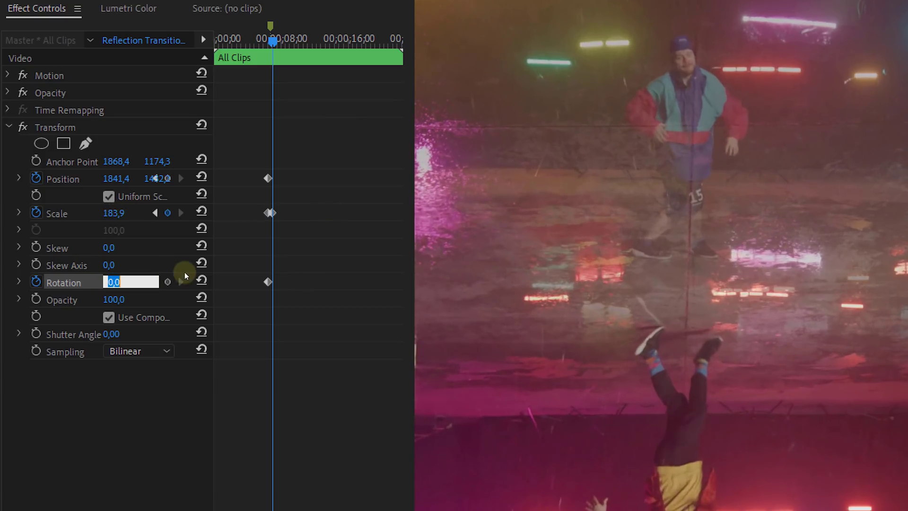
type("182,7")
key("Return")
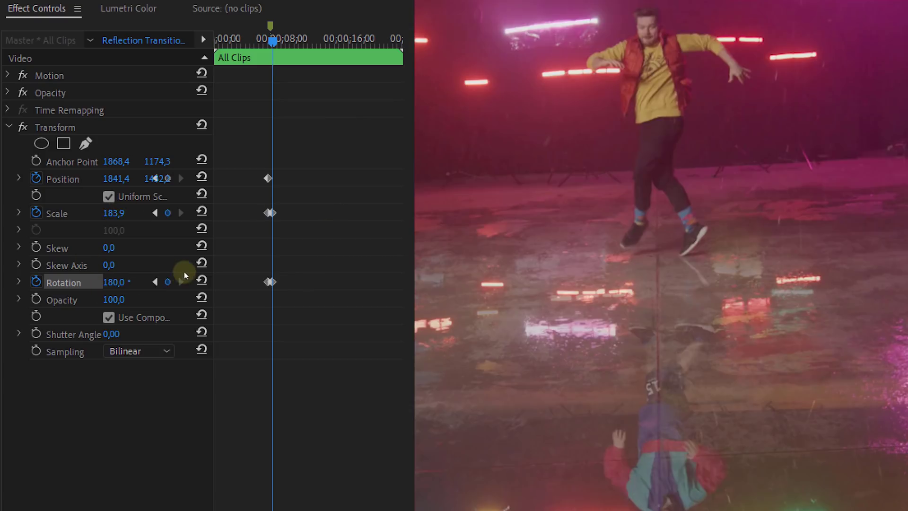
left_click_drag(110, 179, 403, 189)
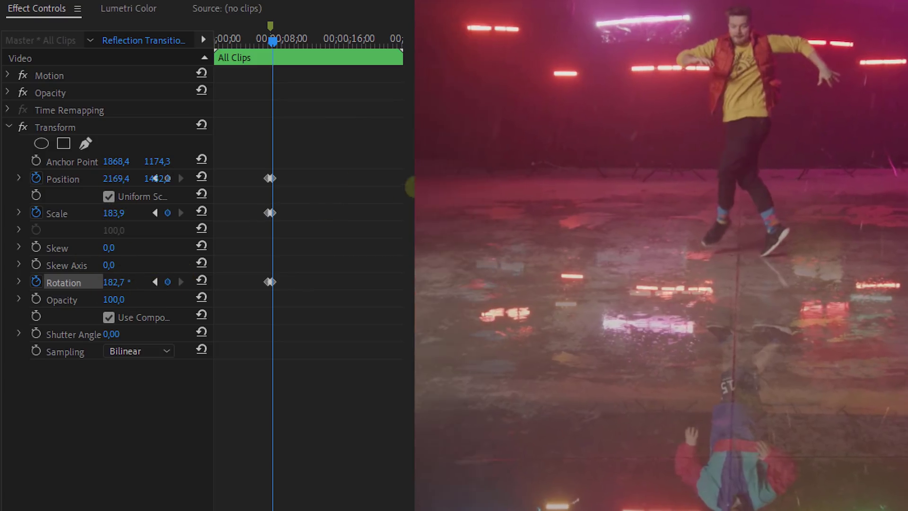
left_click_drag(148, 179, 70, 179)
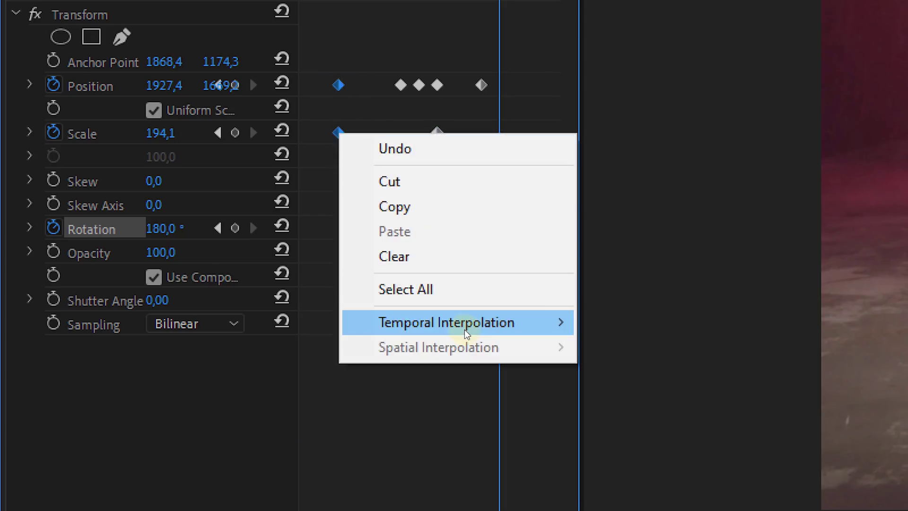
Apply Easy Ease to the Transform keyframes, stretch the rotation's speed curve, and edit Shutter Angle.
left_click(644, 479)
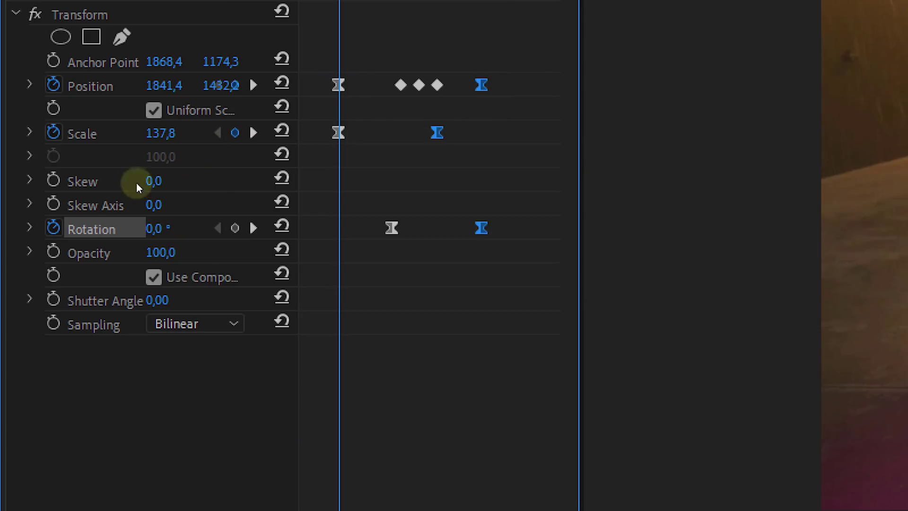
left_click(29, 228)
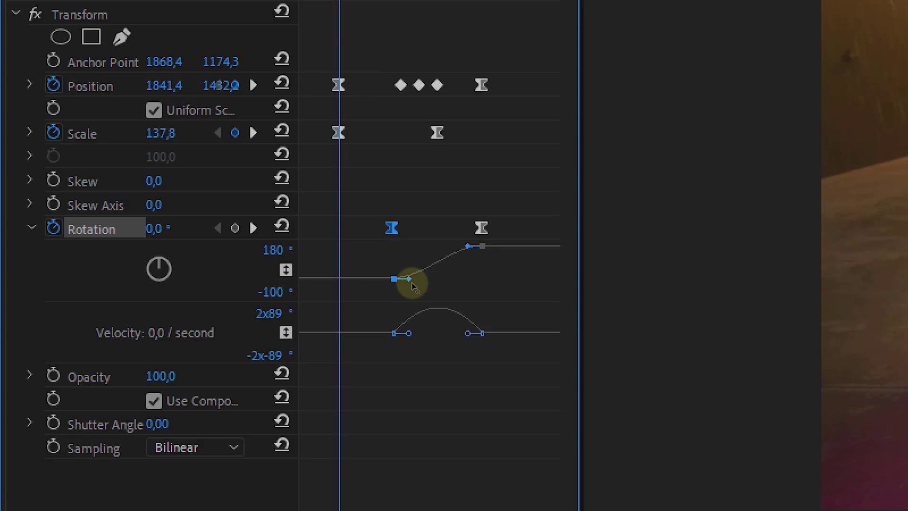
left_click_drag(412, 283, 423, 282)
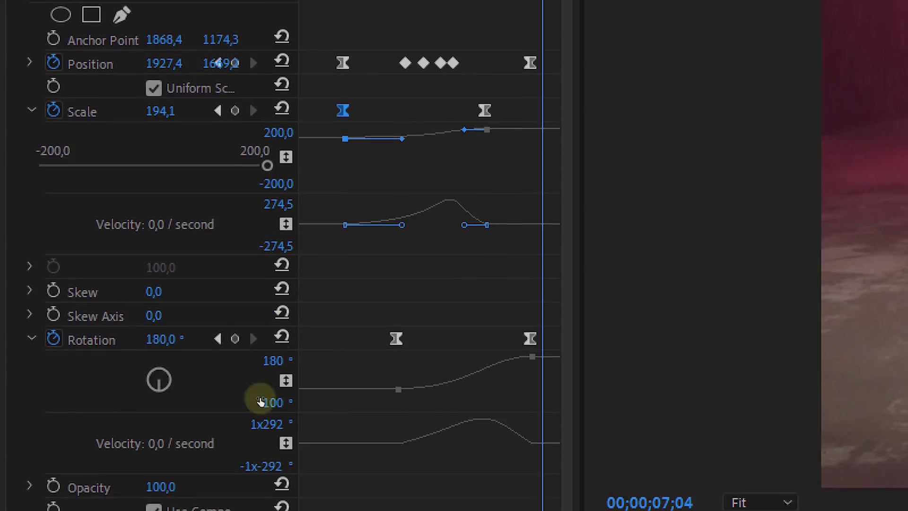
scroll(260, 400, "down", 2)
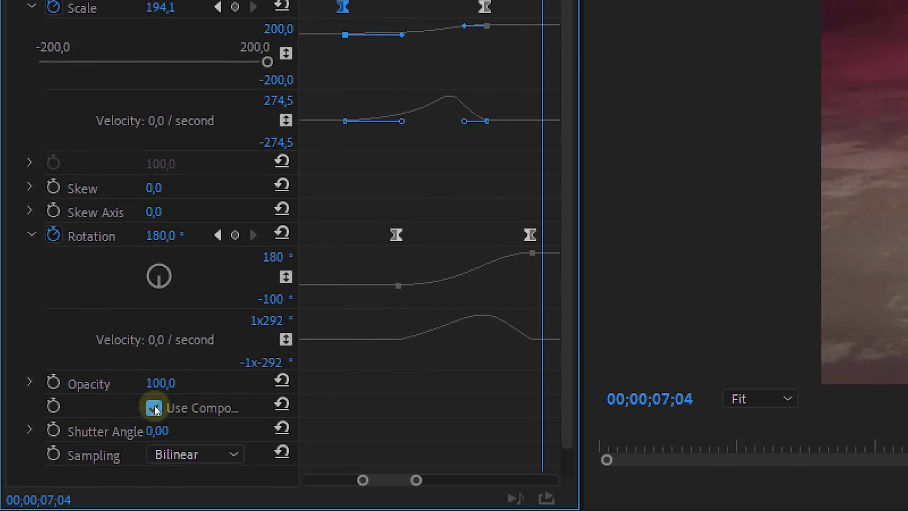
left_click(157, 431)
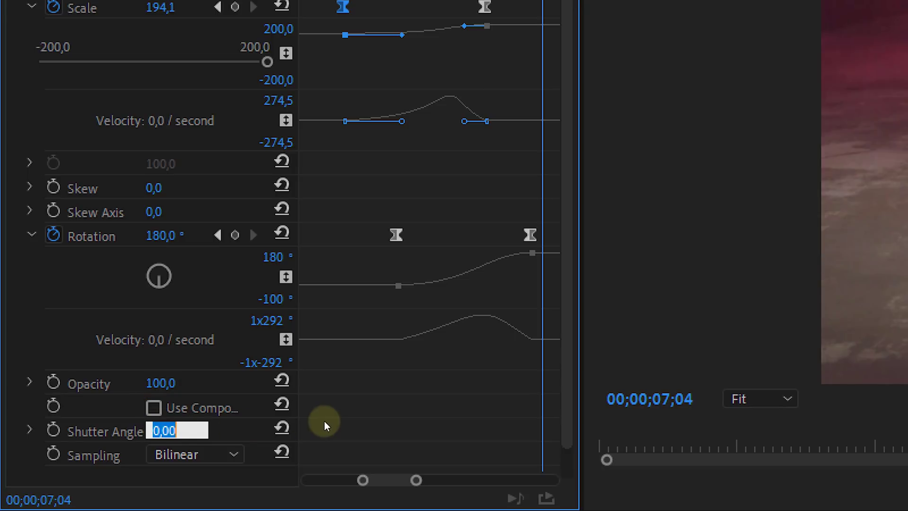